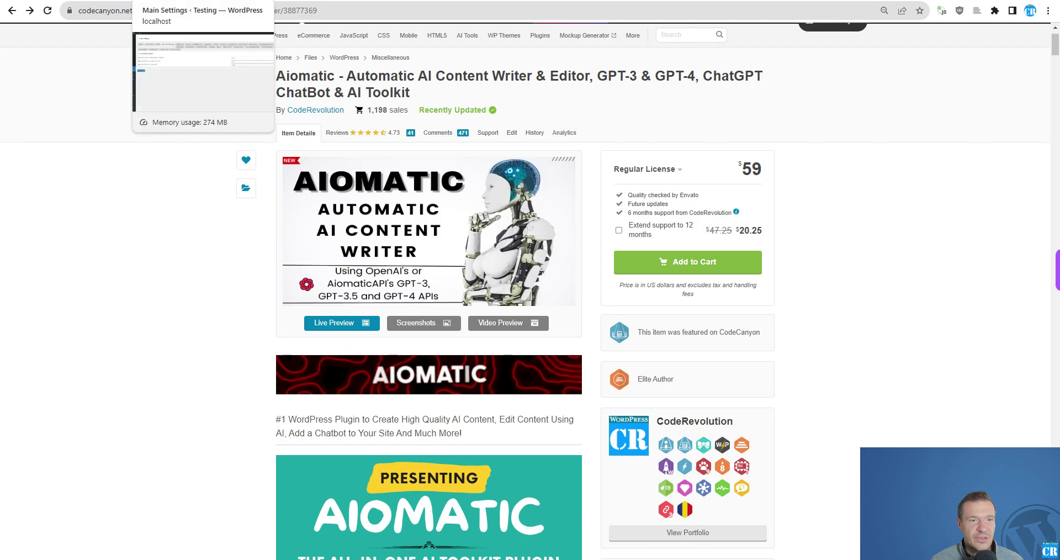
Step: Show Aiomatic's Advanced AI API Settings and highlight the gpt-3.5 and gpt-4 context window labels
left_click(138, 1)
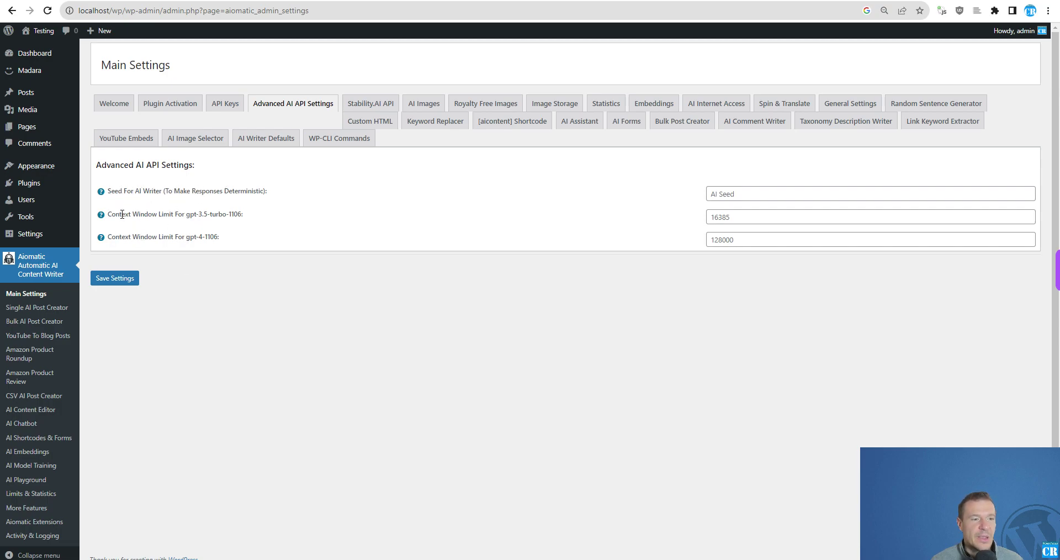
left_click_drag(109, 214, 235, 214)
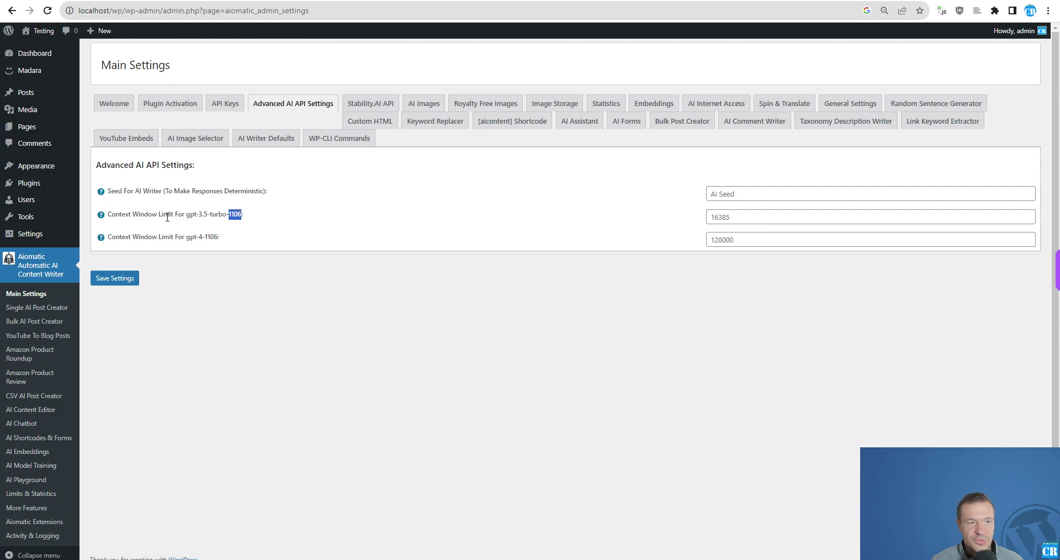
left_click_drag(111, 238, 215, 235)
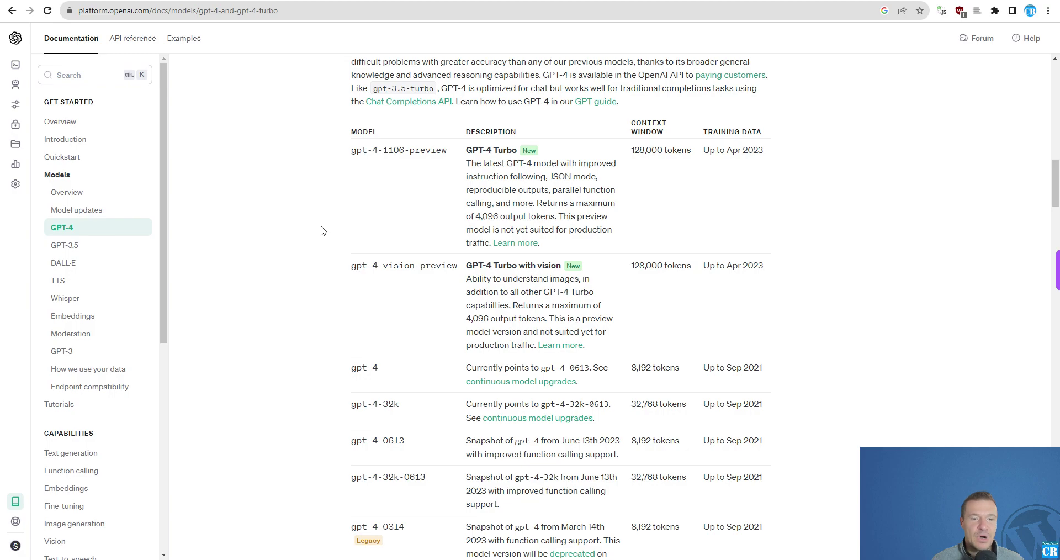
Step: Find gpt-3.5-turbo-1106 and GPT-4 Turbo's 128,000-token context window in the OpenAI docs
scroll(323, 231, "down", 1)
scroll(323, 232, "down", 2)
scroll(323, 233, "down", 5)
left_click_drag(351, 248, 447, 249)
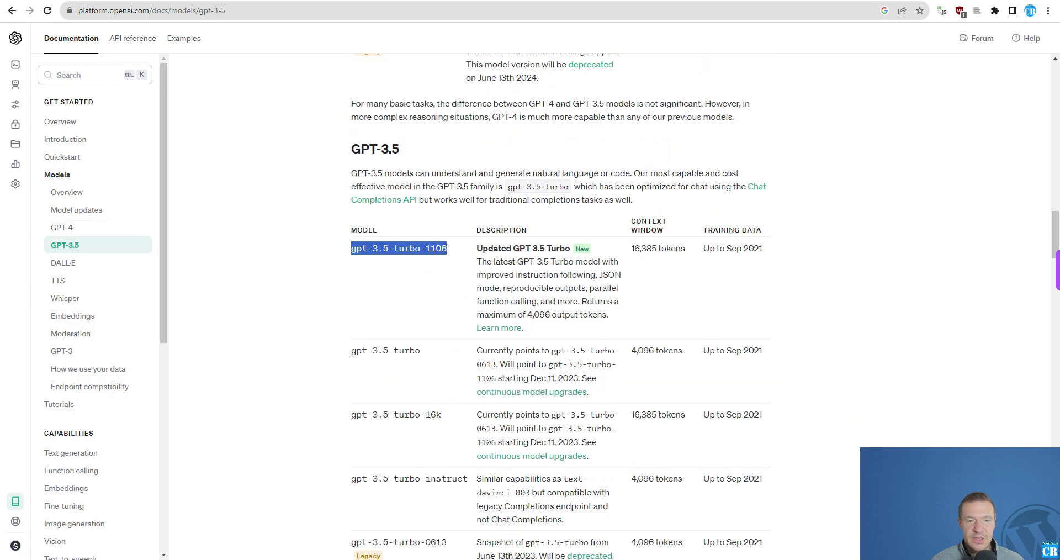
scroll(436, 264, "up", 5)
scroll(420, 171, "up", 2)
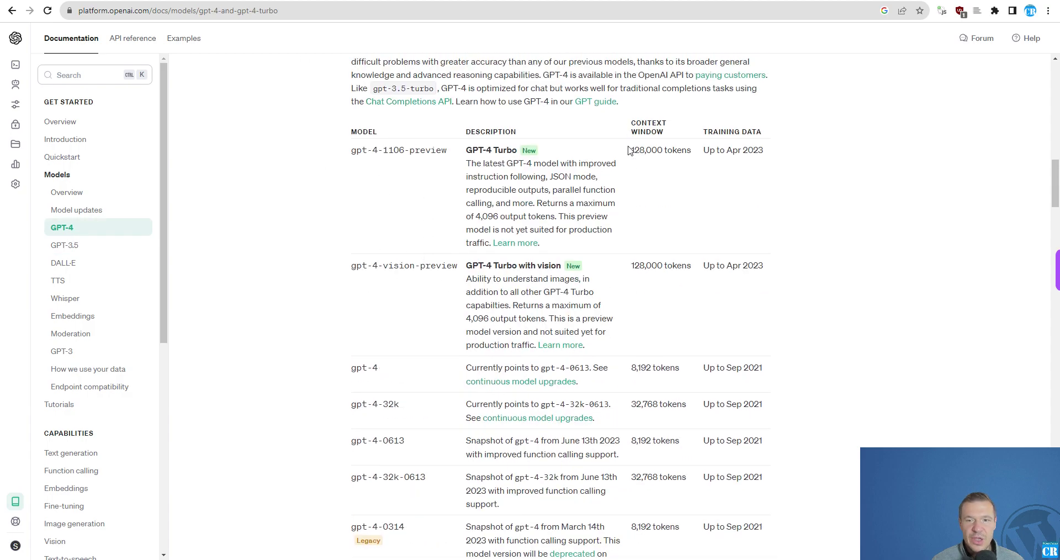
left_click_drag(630, 149, 691, 152)
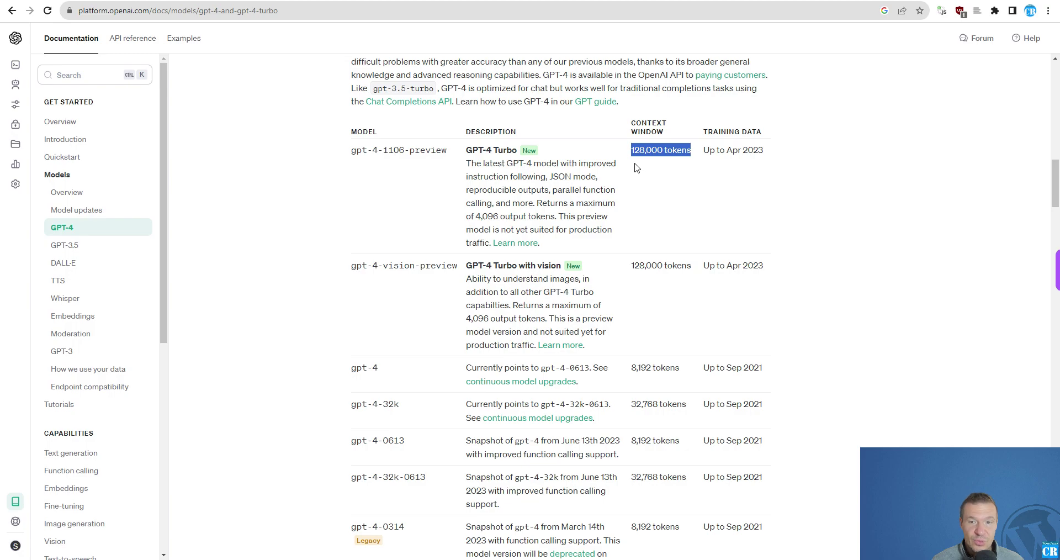
Step: Compare the docs' 128,000-token figure with the gpt-4-1106 limit in the Aiomatic settings
key("ctrl+Tab")
key("ctrl+Tab")
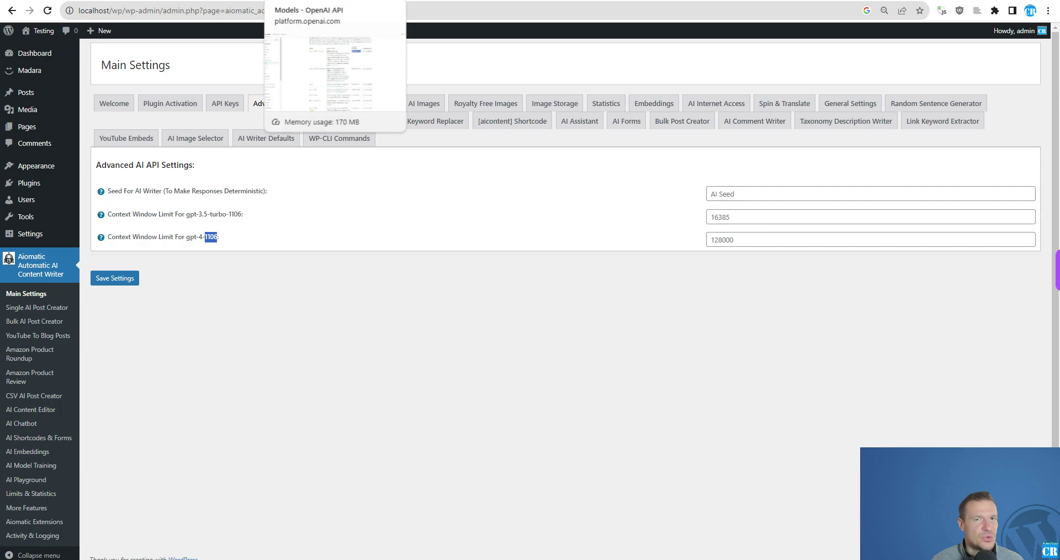
key("ctrl+shift+Tab")
key("ctrl+shift+Tab")
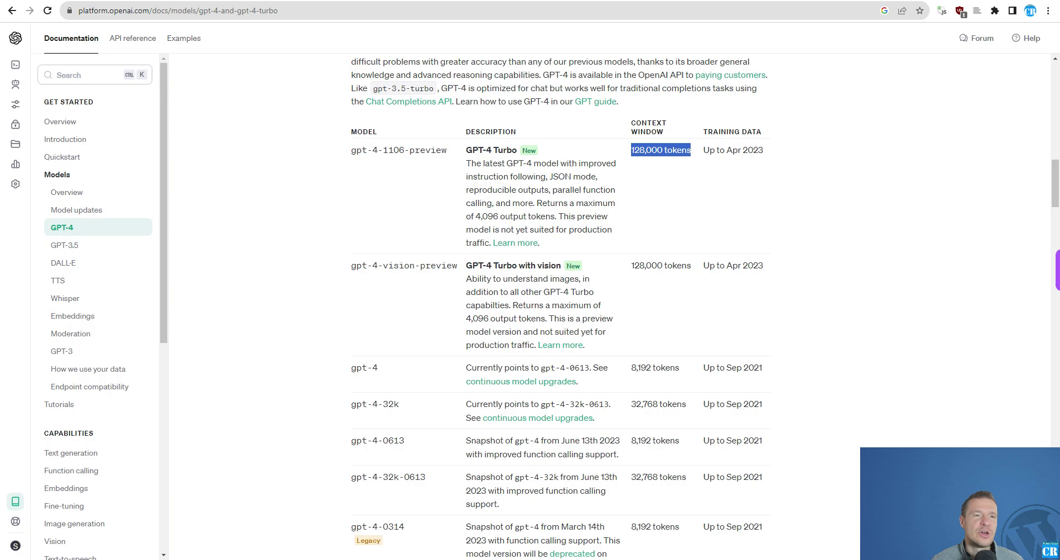
key("ctrl+Tab")
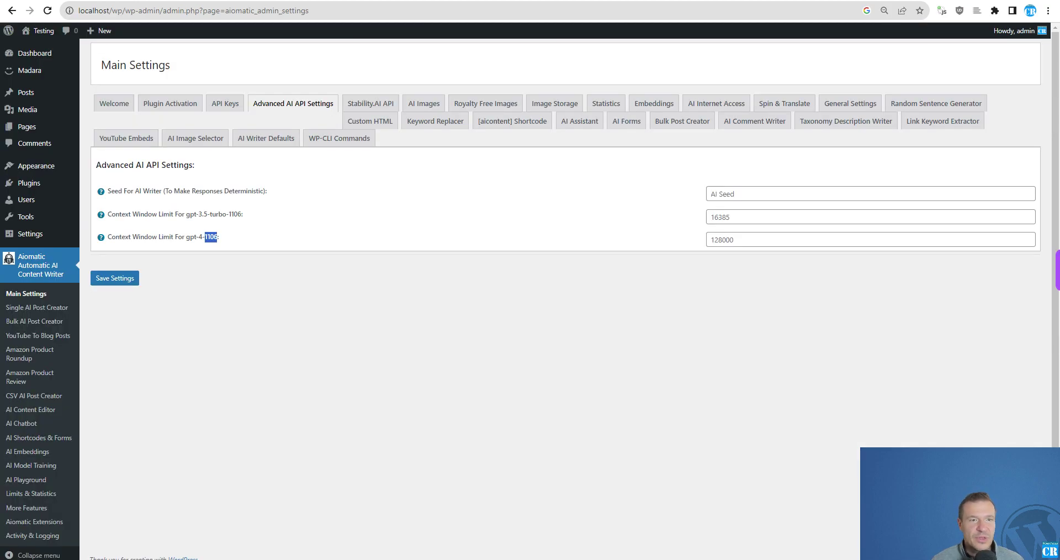
key("ctrl+shift+Tab")
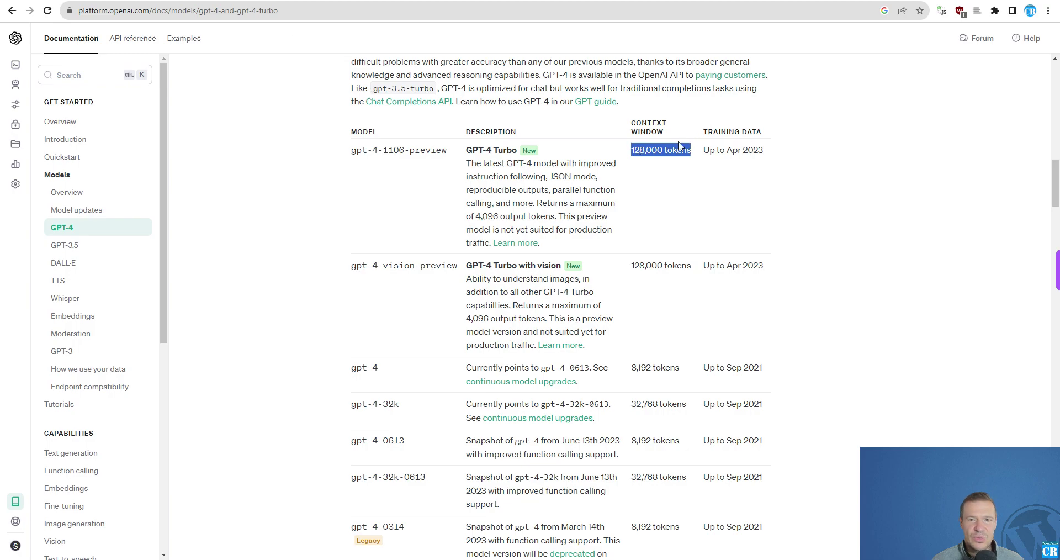
key("alt+Tab")
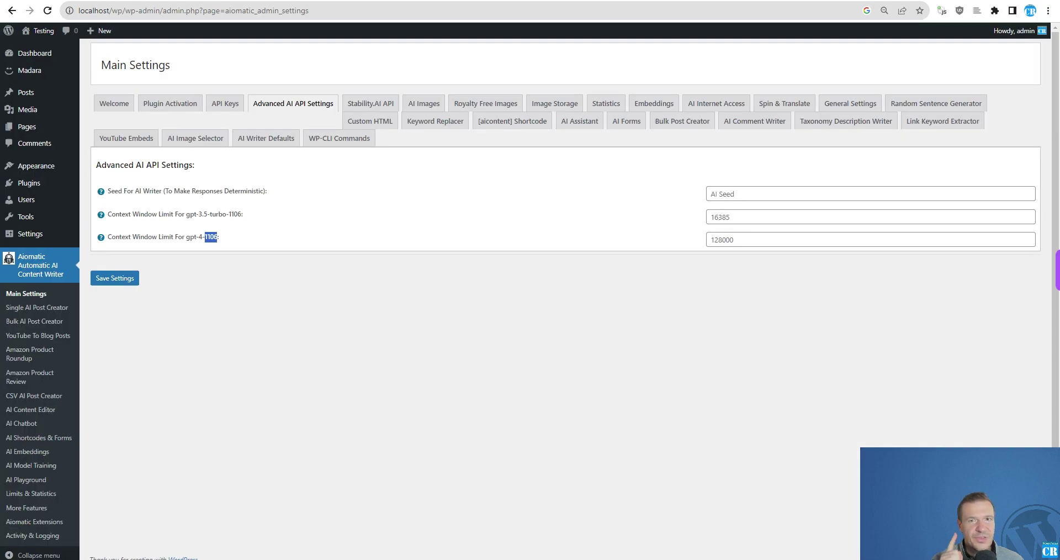
key("alt+Tab")
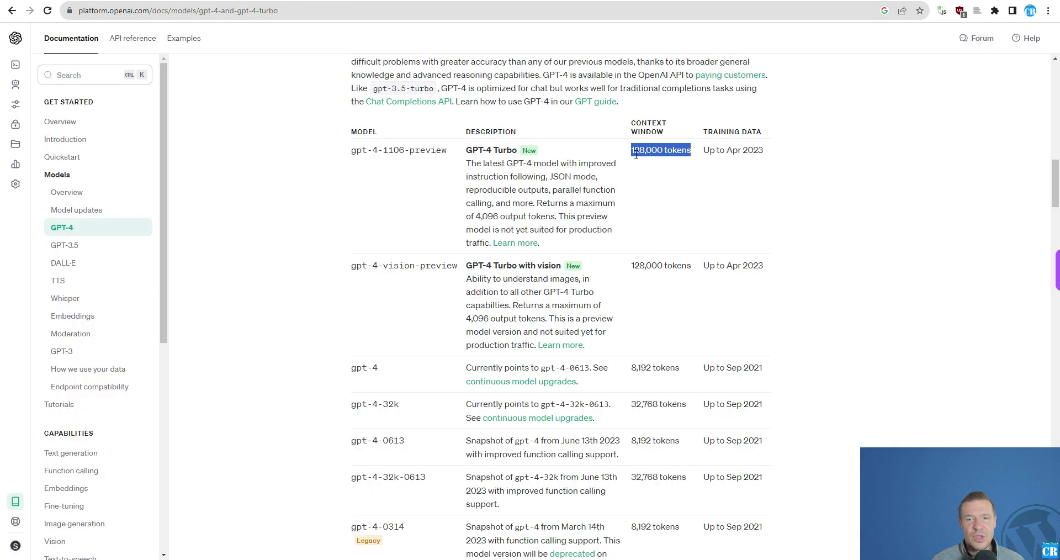
left_click_drag(631, 150, 663, 151)
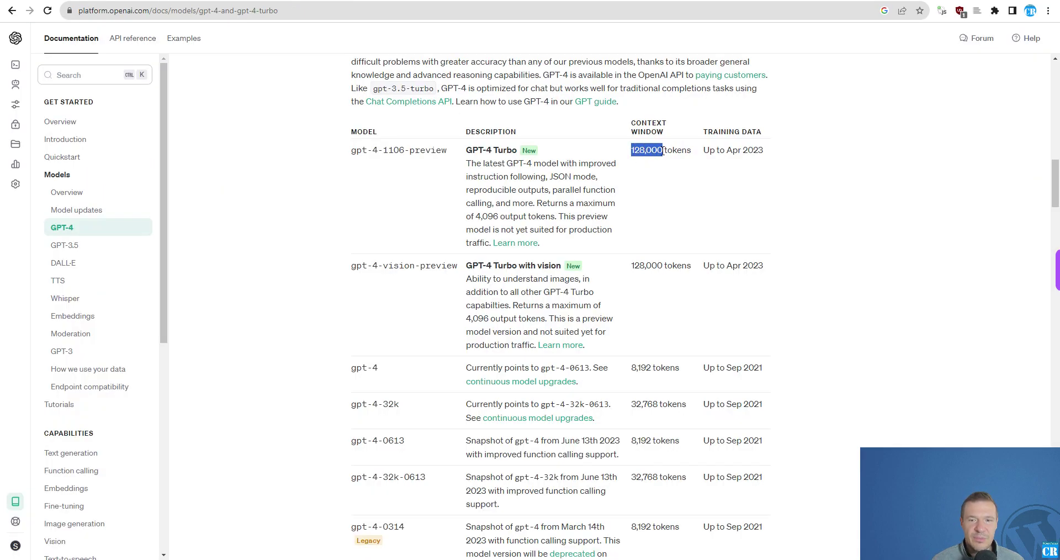
key("alt+Tab")
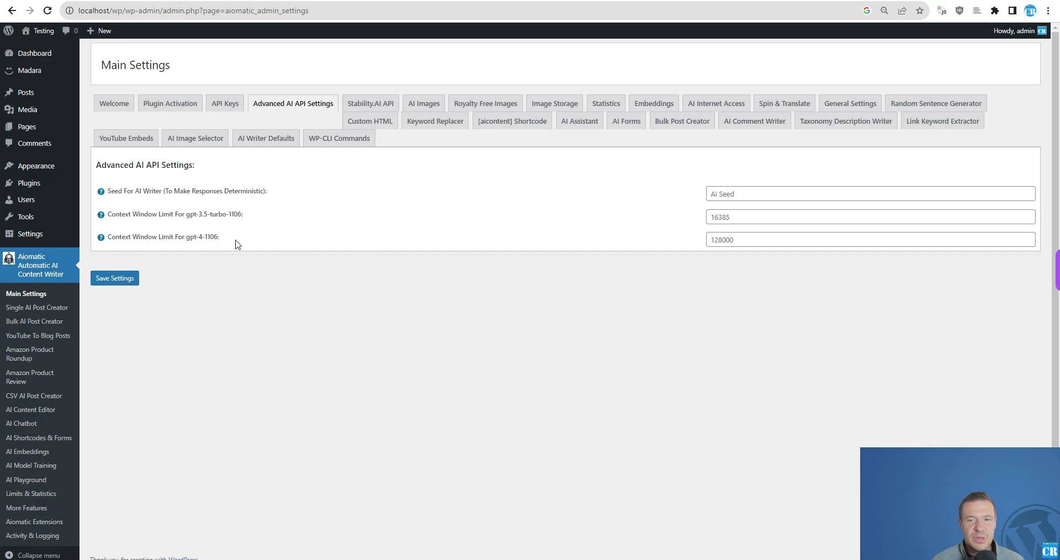
Step: Highlight the gpt-4-1106 and gpt-3.5-turbo model names in the context window labels
left_click(714, 237)
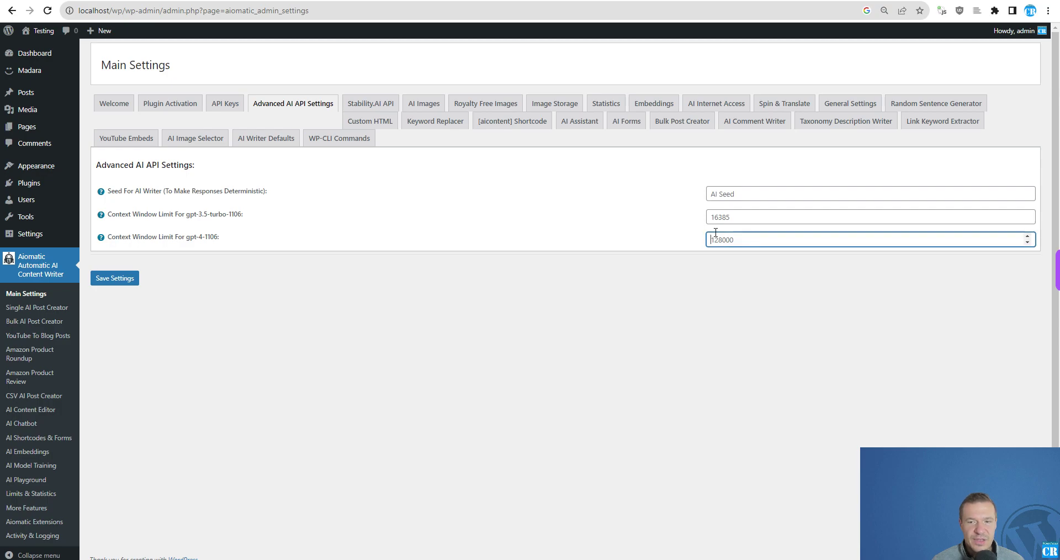
double_click(133, 237)
left_click_drag(186, 237, 218, 237)
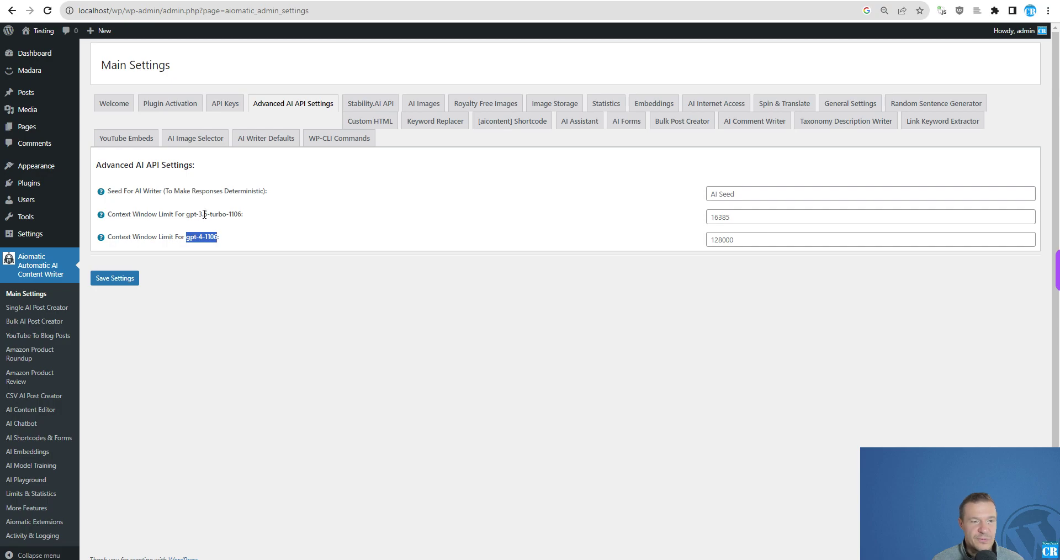
left_click_drag(188, 214, 227, 214)
Step: Set the gpt-3.5-turbo-1106 limit to 10000 and copy that value into the gpt-4-1106 limit
left_click(713, 217)
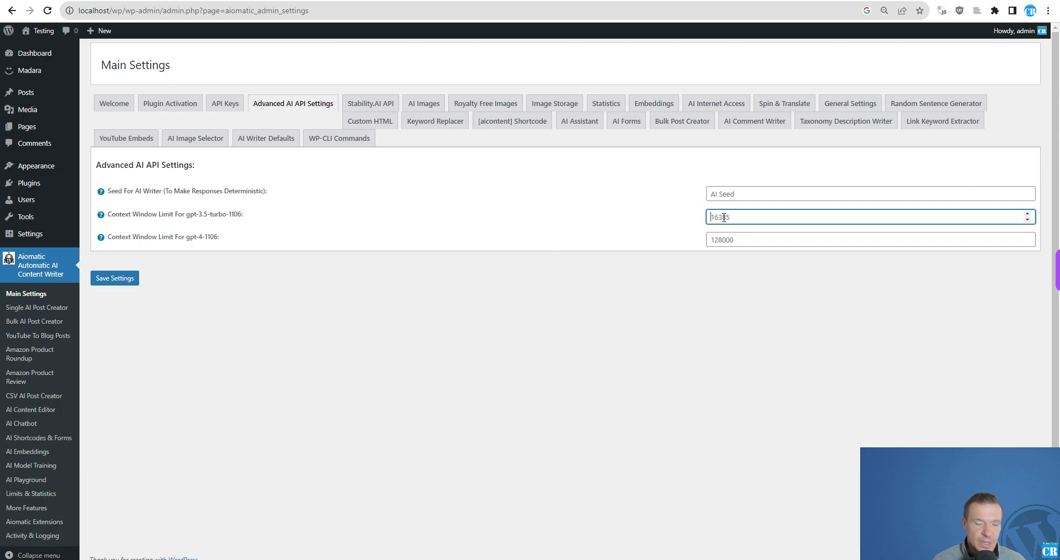
key("ctrl+a")
type("100")
key("ctrl+a")
key("ctrl+c")
left_click(722, 240)
key("ctrl+a")
key("ctrl+v")
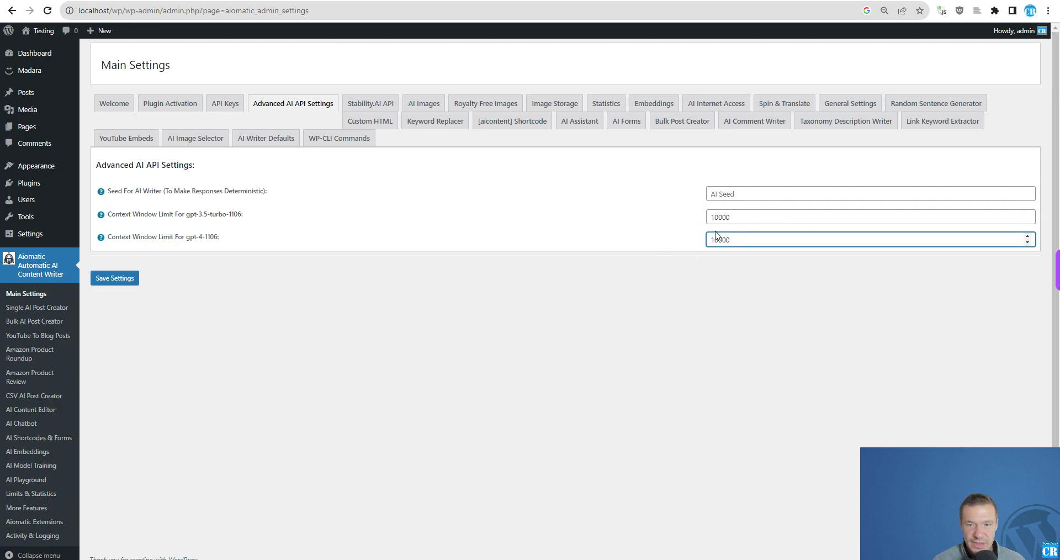
key("ctrl+a")
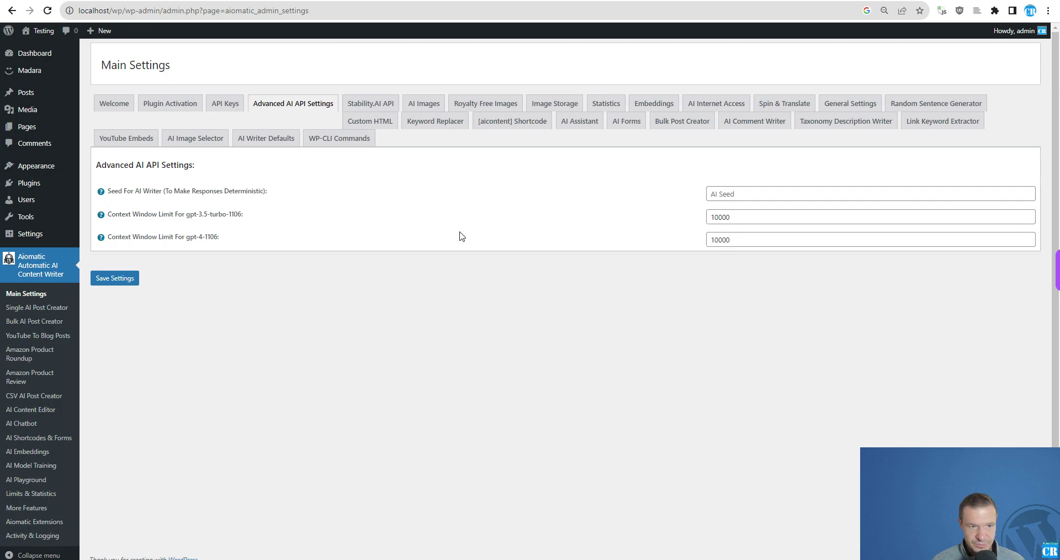
double_click(727, 217)
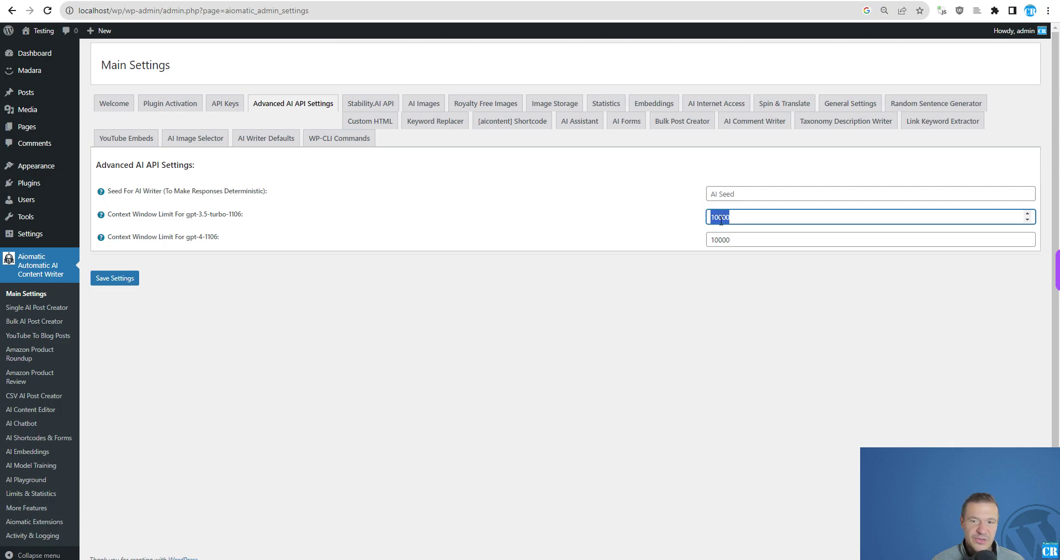
Step: Glance at the GPT-4 docs again, then highlight the Seed For AI Writer label and select its field
key("ctrl+Tab")
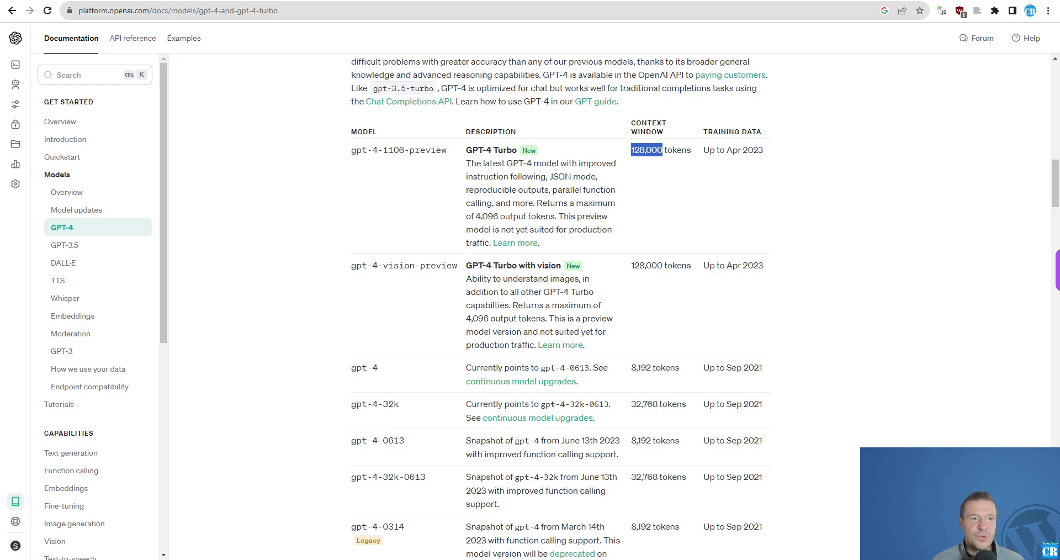
key("ctrl+Tab")
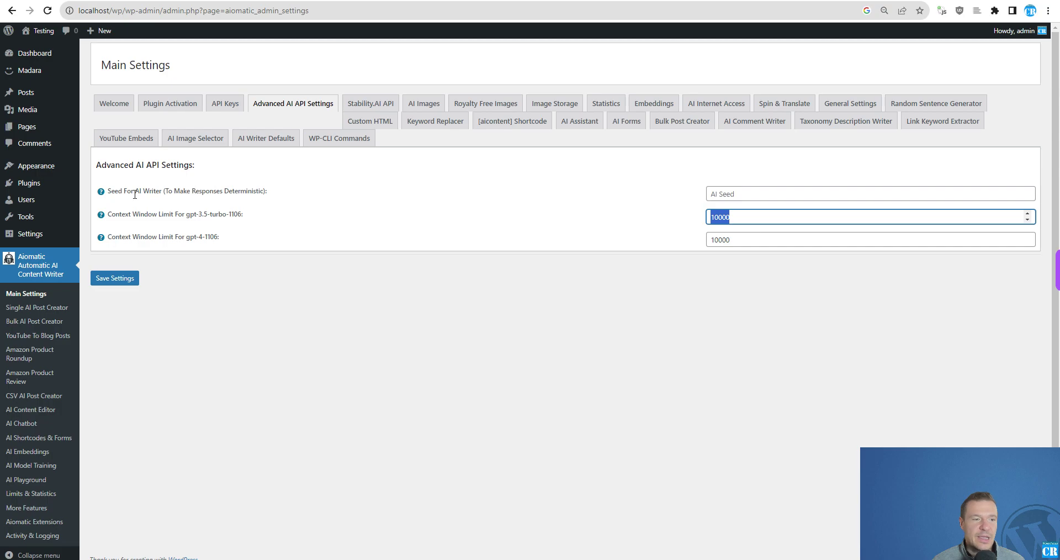
left_click_drag(108, 191, 161, 191)
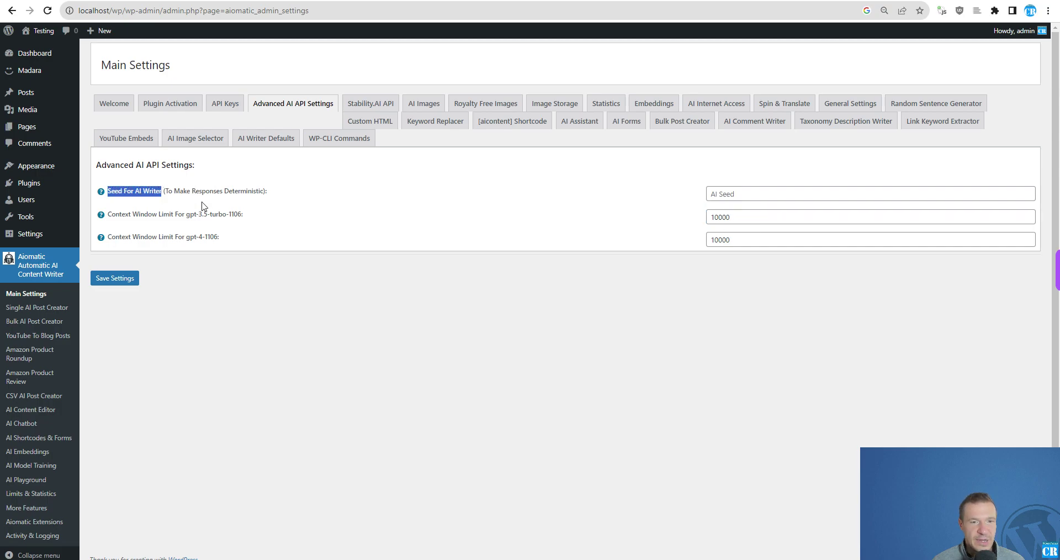
left_click(301, 264)
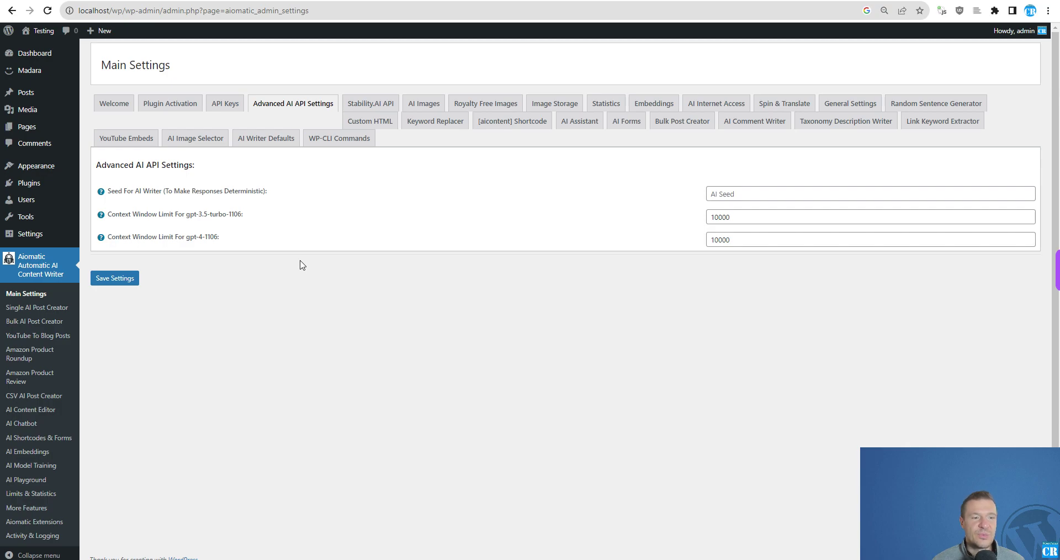
left_click(724, 193)
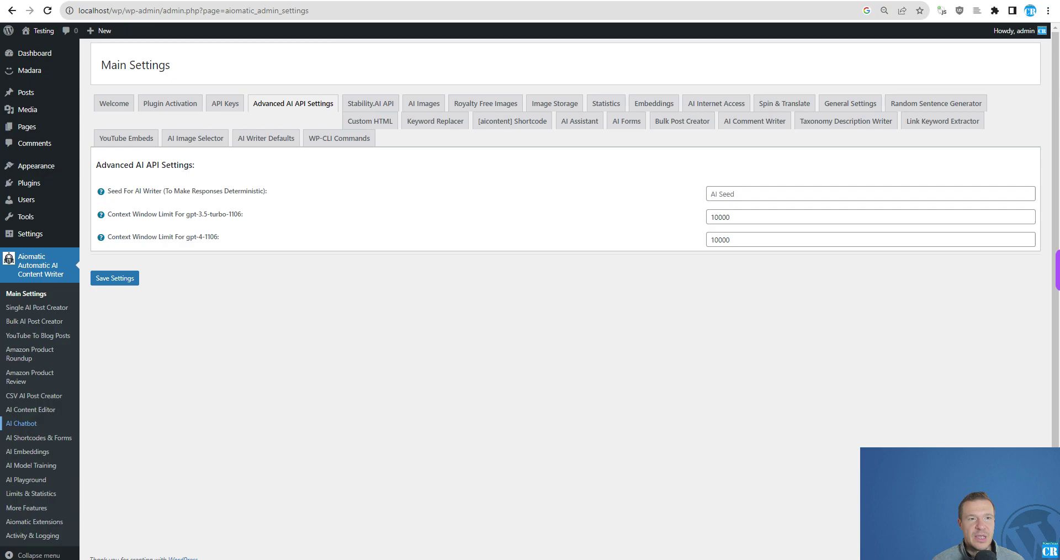
Step: Ask 'hello, who are you?' in the Chatbot Extensions live preview
left_click(21, 423)
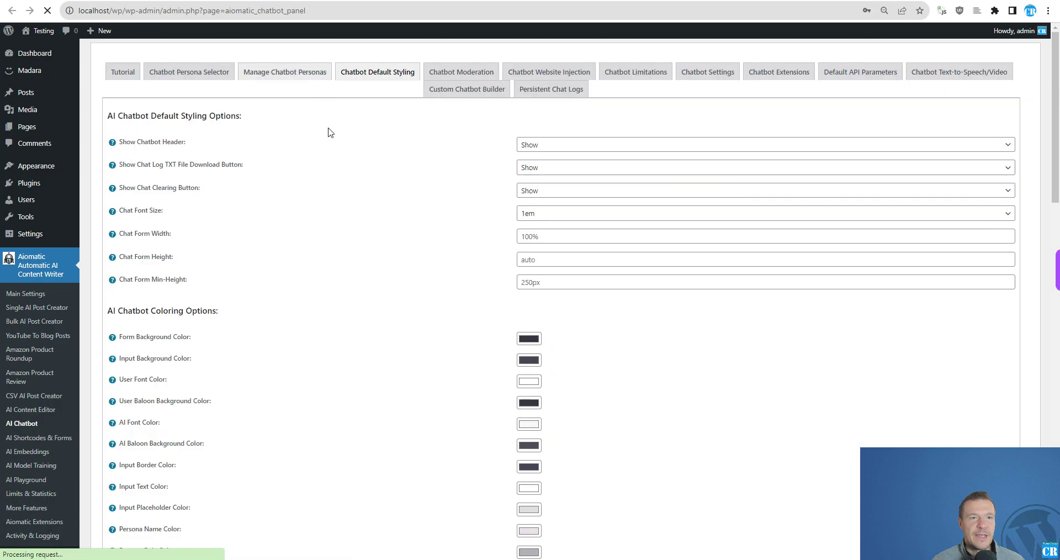
left_click(710, 77)
left_click(778, 72)
left_click(402, 420)
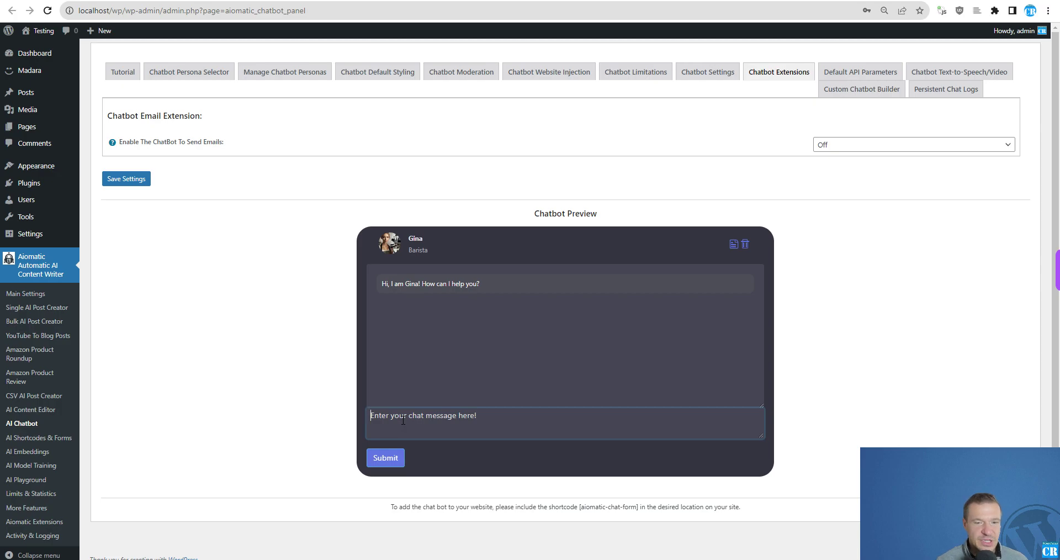
type("hello, ")
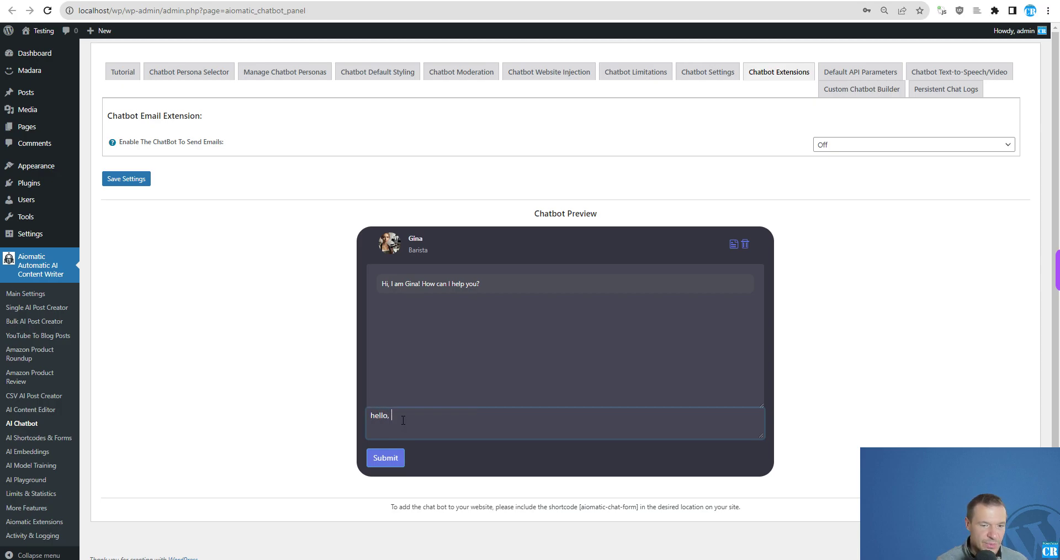
type("who are you?")
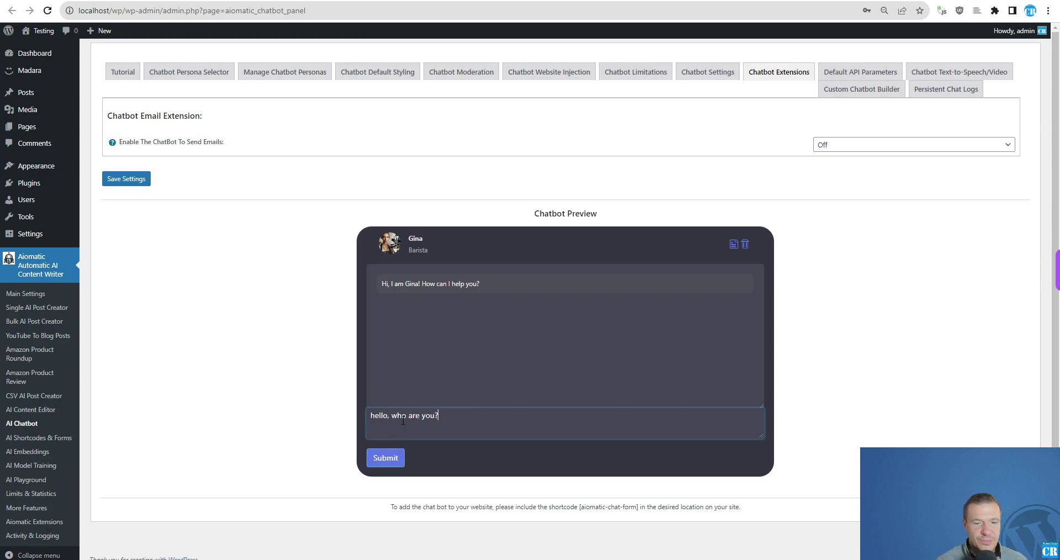
left_click(390, 453)
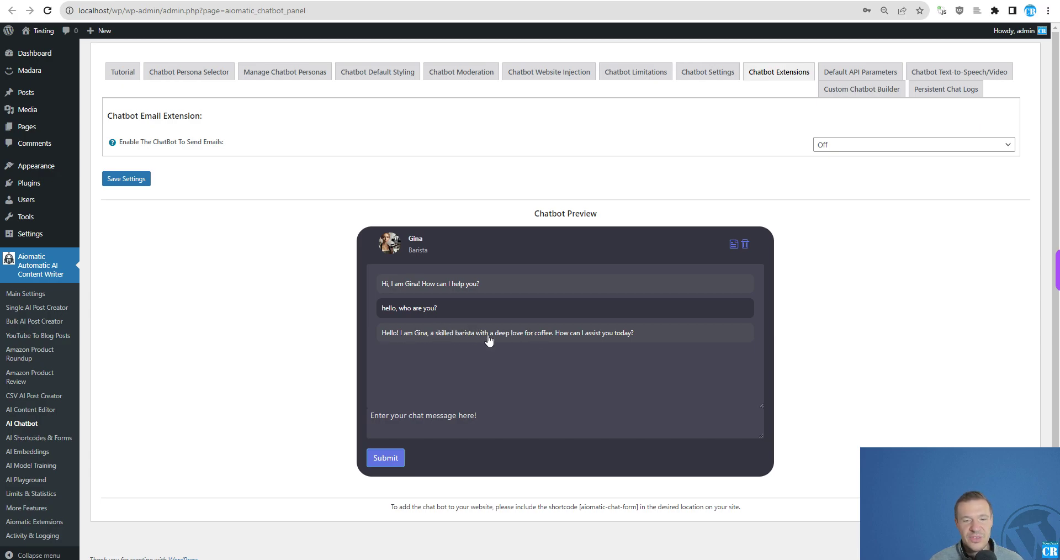
Step: Reload the page and ask 'hello, who are you?' again to compare Gina's answer
left_click(51, 11)
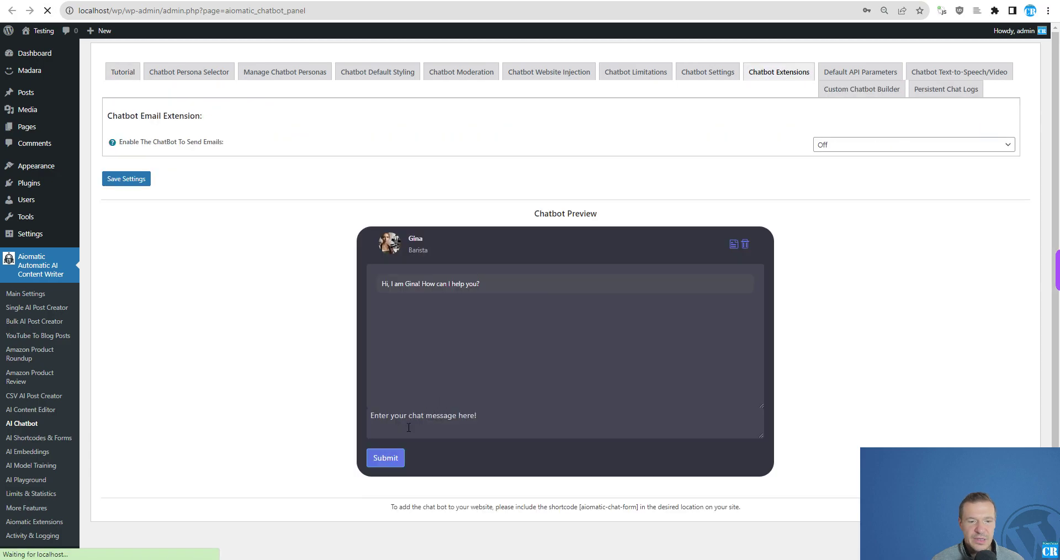
left_click(408, 426)
type("hello, who are you?")
key("Return")
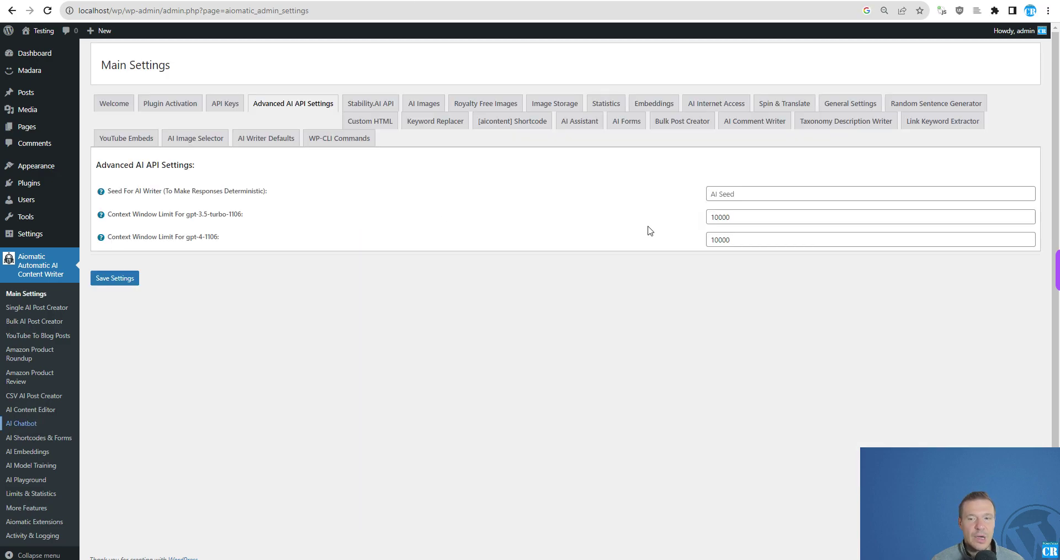
Step: Enter 1 as the AI Writer seed and save the settings
left_click(719, 194)
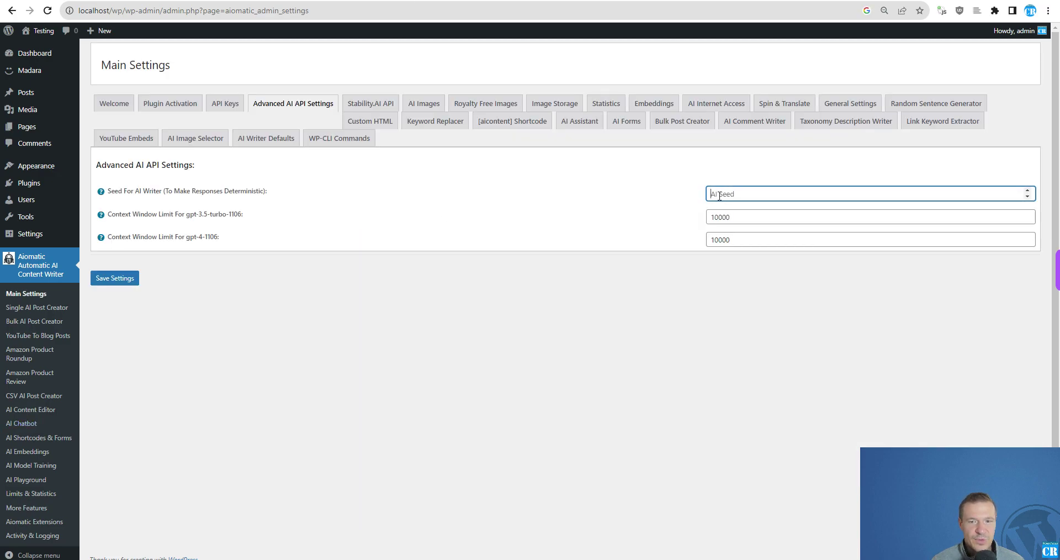
type("1")
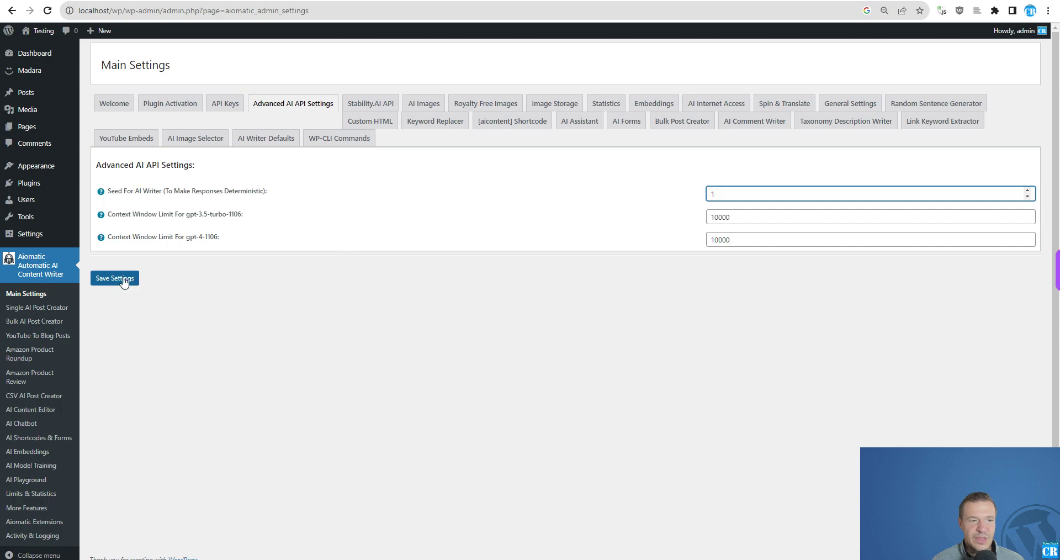
left_click(121, 278)
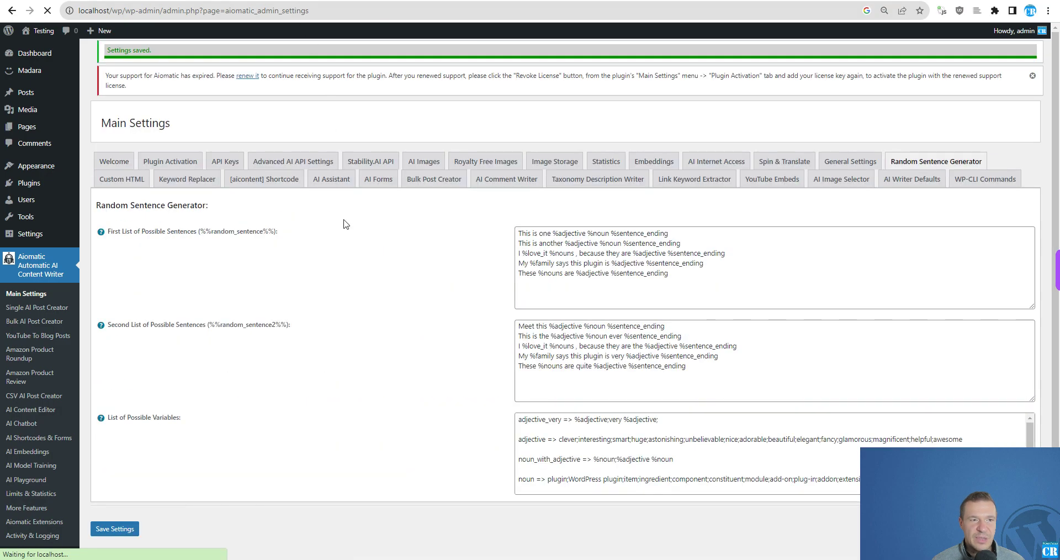
left_click(263, 159)
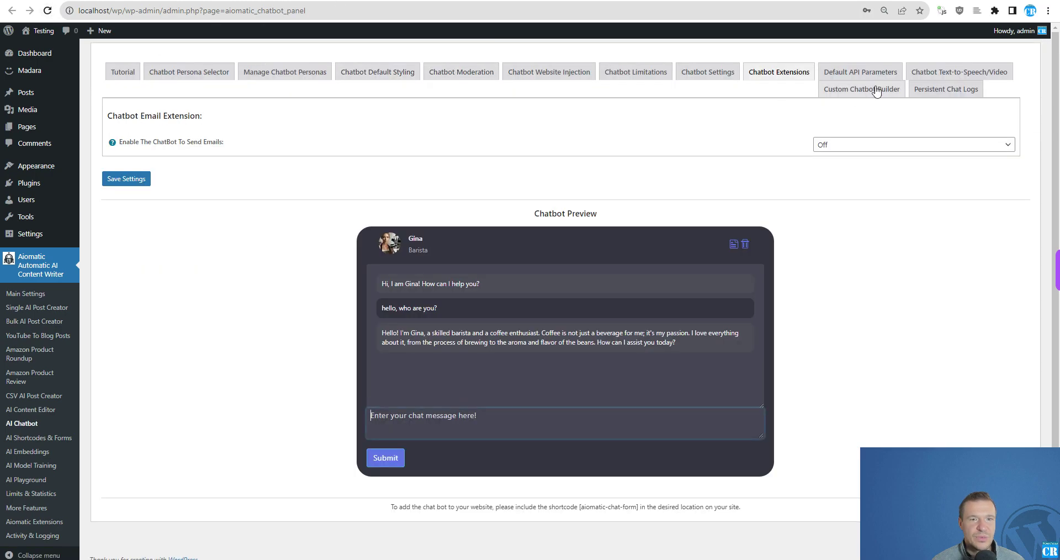
Step: With seed 1, reload the chatbot preview and ask 'hello, who are you?' twice
left_click(770, 76)
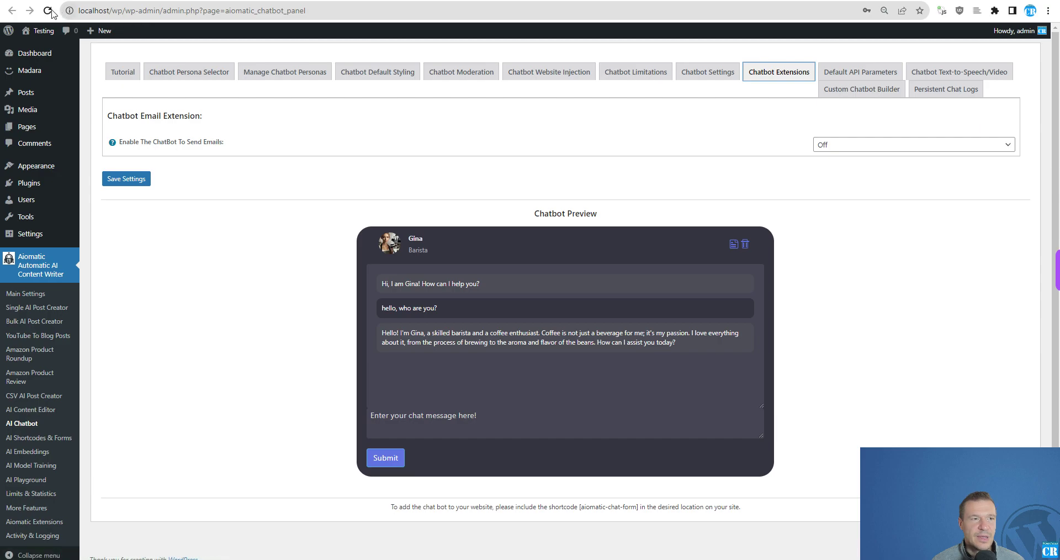
left_click(49, 11)
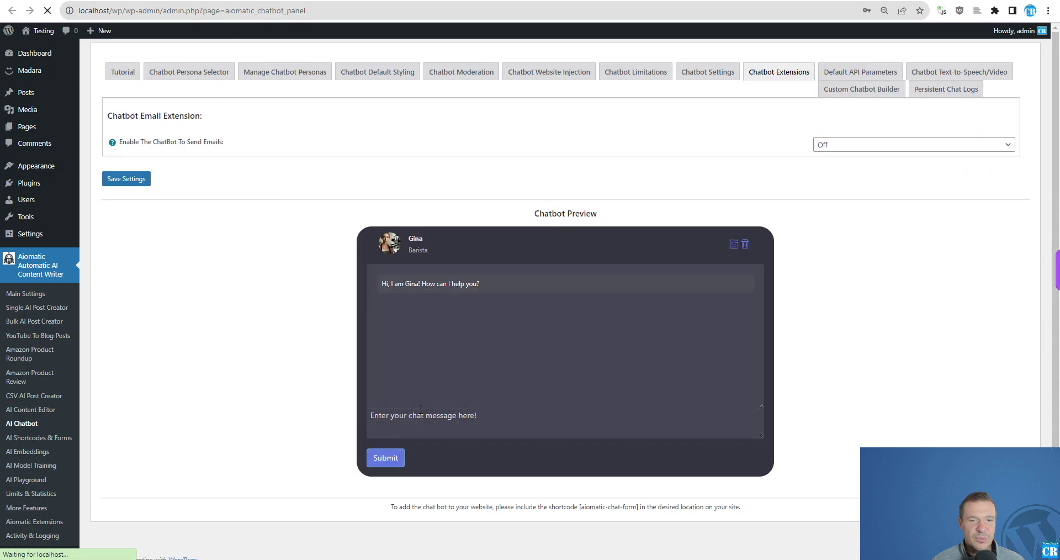
left_click(421, 409)
type("hello, who are you?")
key("Return")
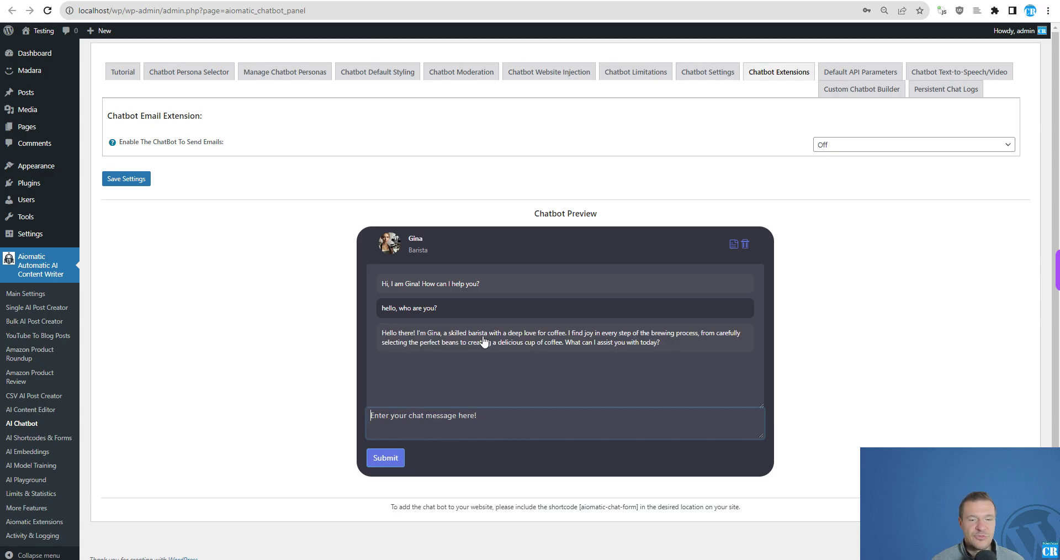
left_click(24, 426)
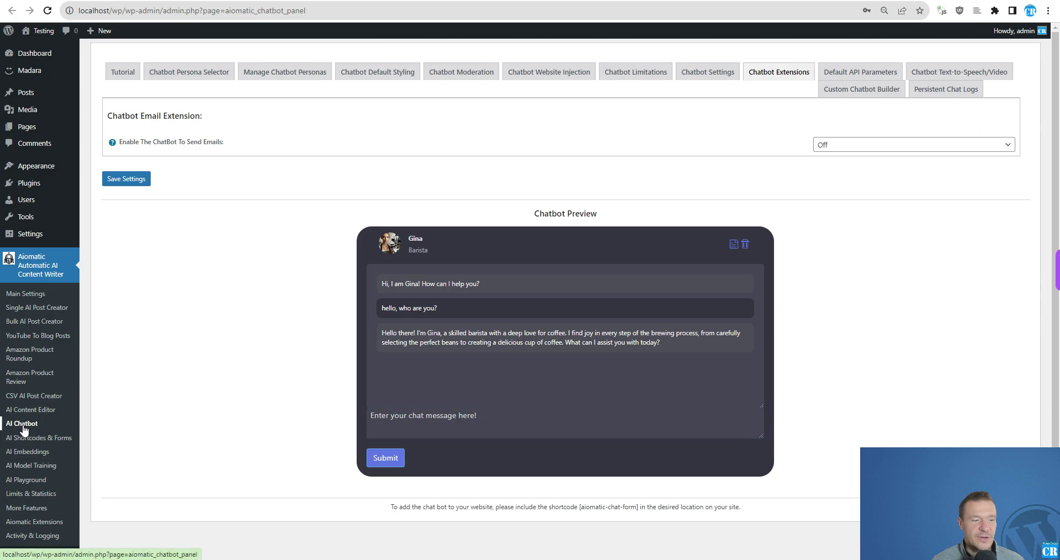
left_click(431, 424)
type("hello, who are you?")
key("Return")
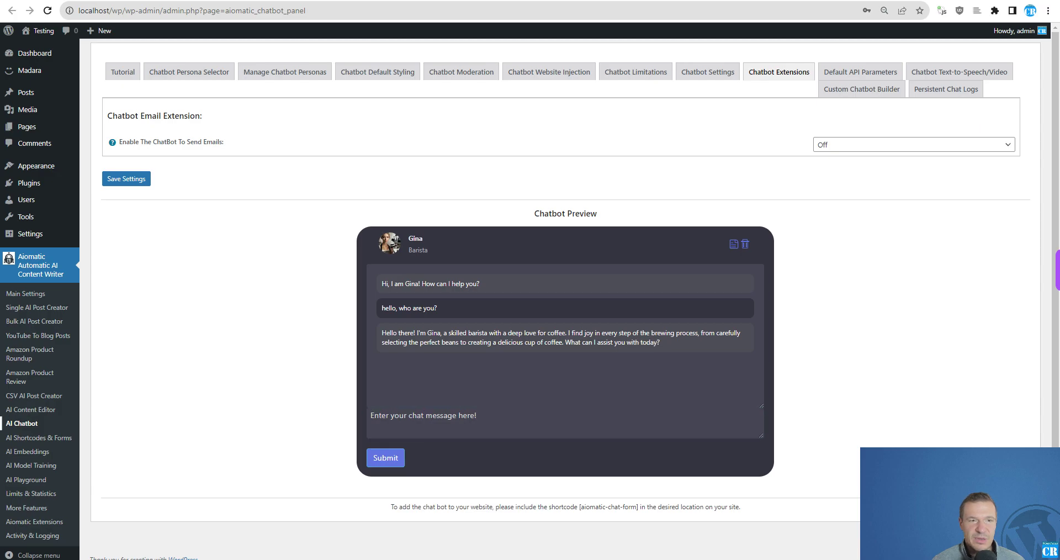
Step: Check the seed setting in Main Settings, then reload and ask the question a third time
left_click(204, 1)
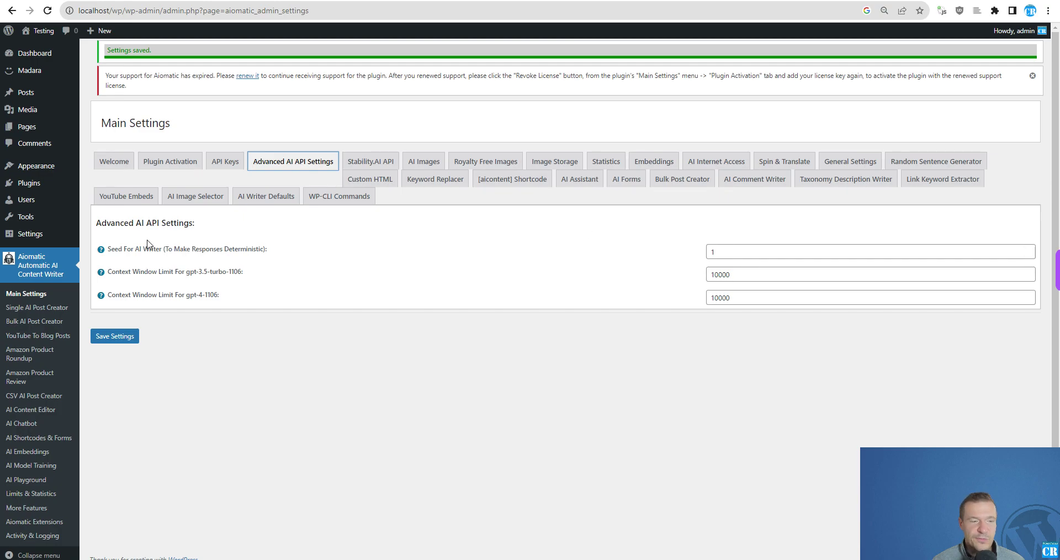
left_click_drag(107, 249, 157, 251)
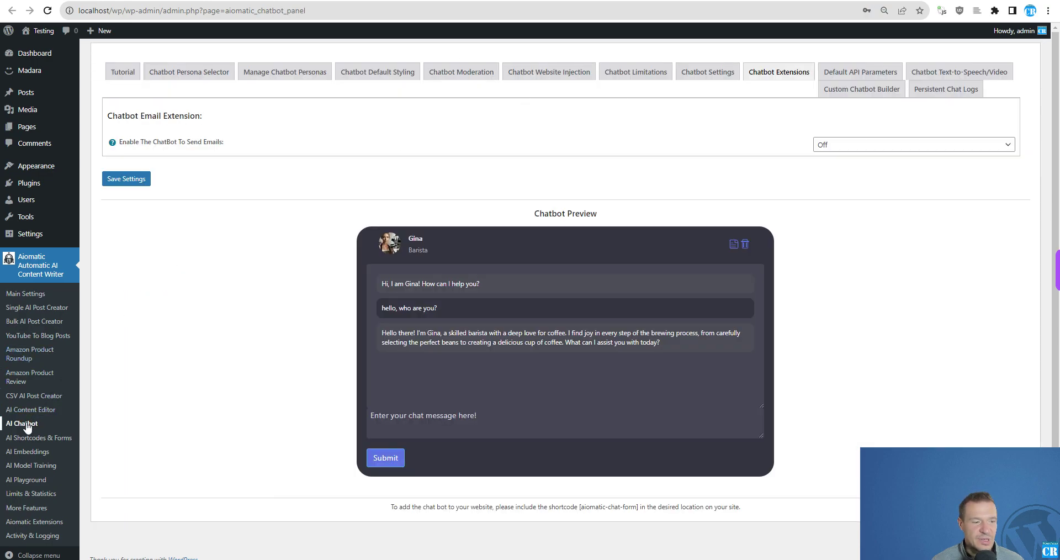
key("F5")
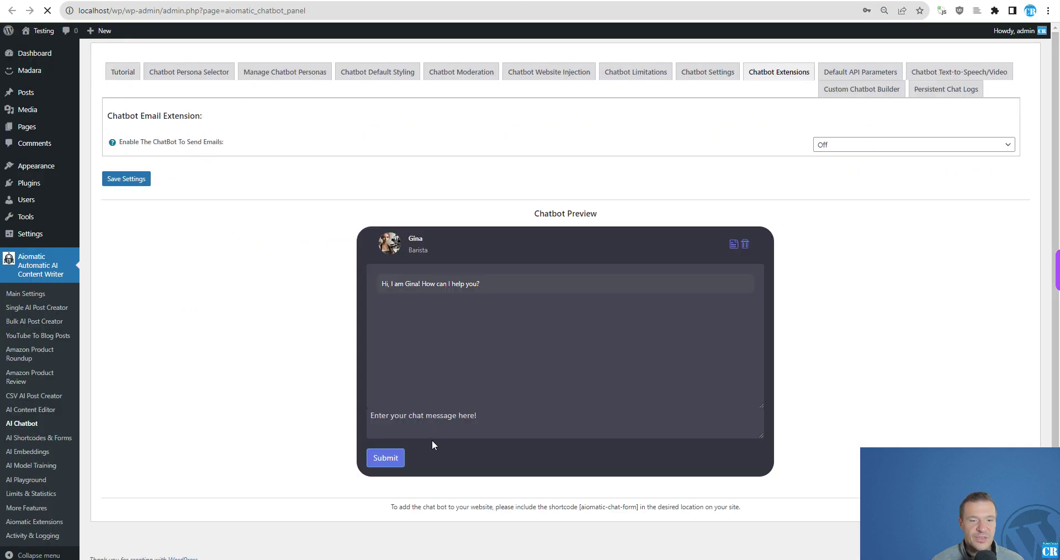
left_click(425, 422)
type("hello, who are you?")
key("Return")
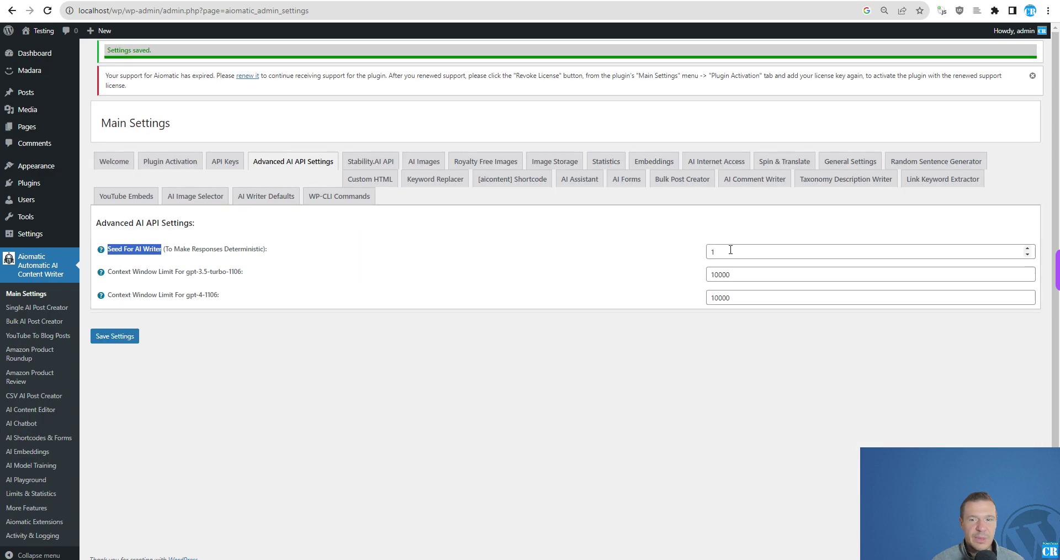
Step: Delete the seed value 1, save the settings, and reload the chatbot preview
double_click(728, 248)
key("BackSpace")
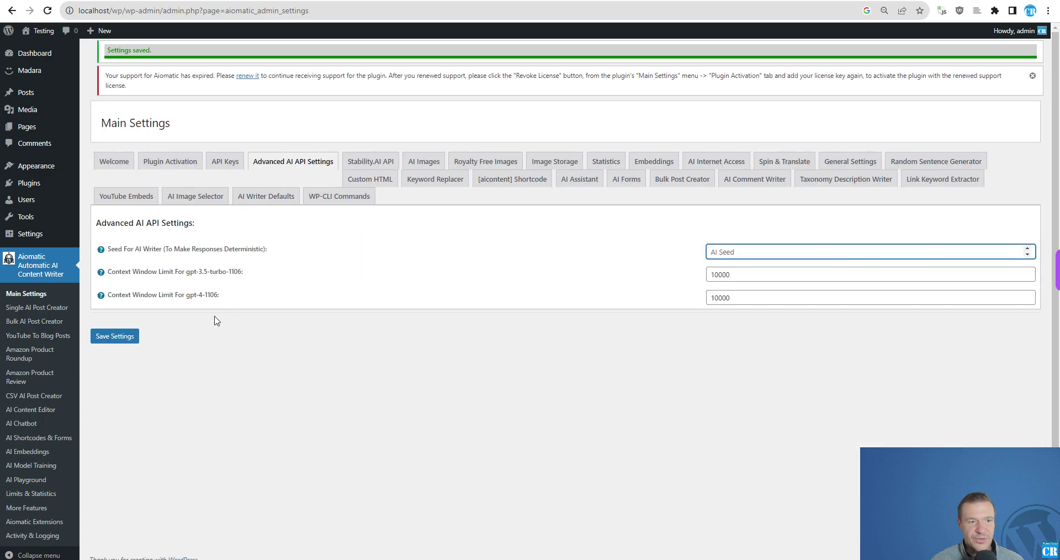
left_click(99, 336)
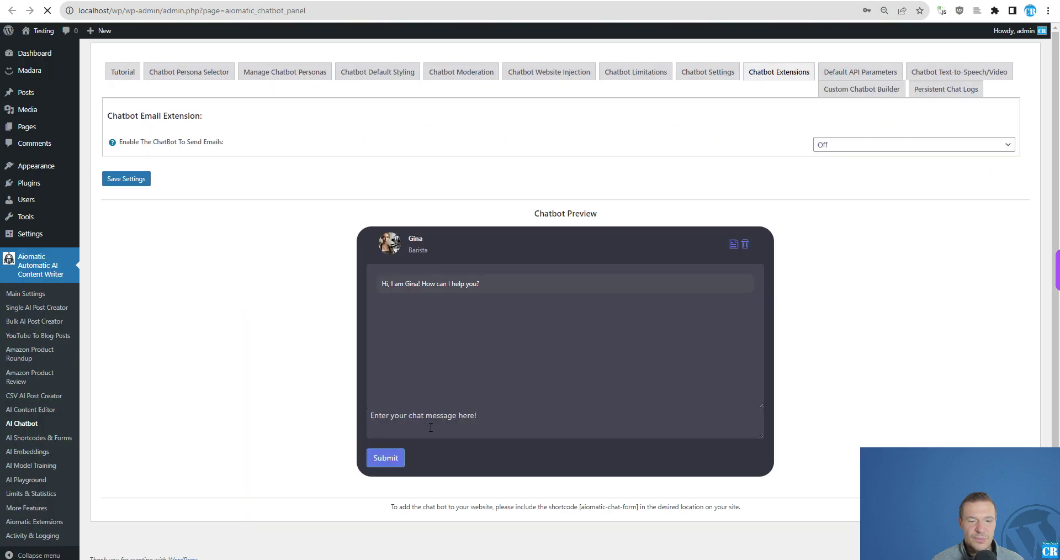
left_click(430, 427)
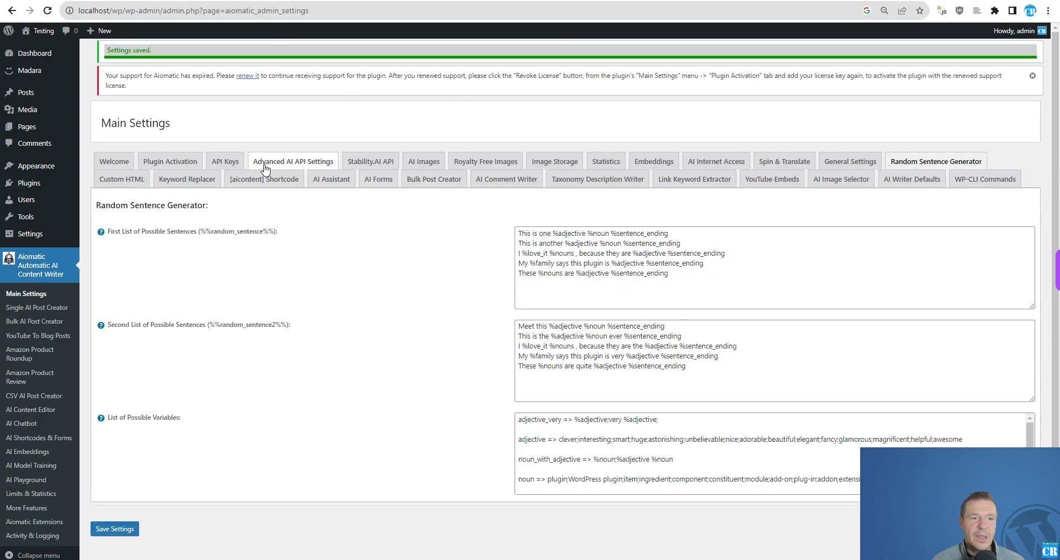
Step: Reopen the Advanced AI API Settings and focus the empty seed field
left_click(288, 173)
left_click(965, 252)
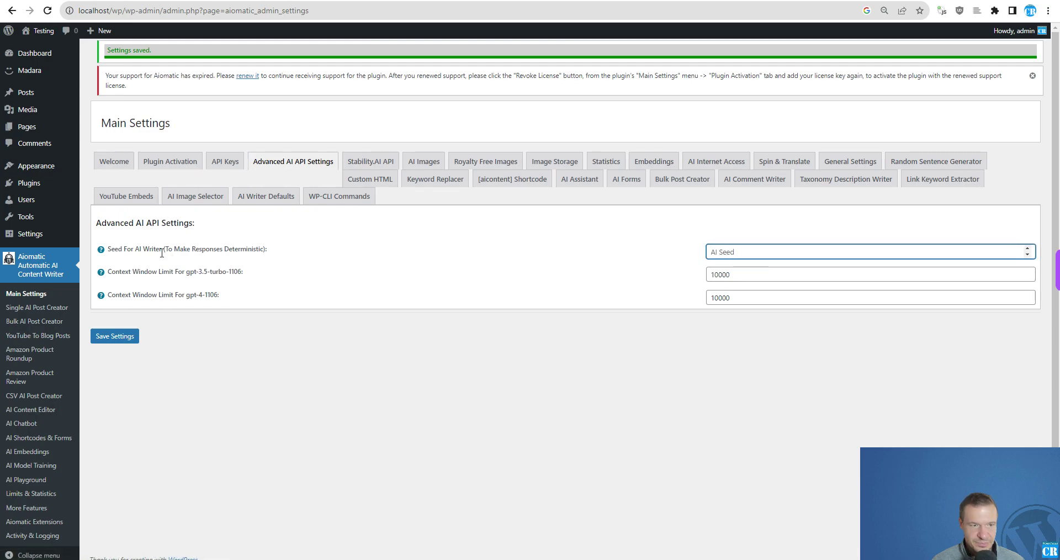